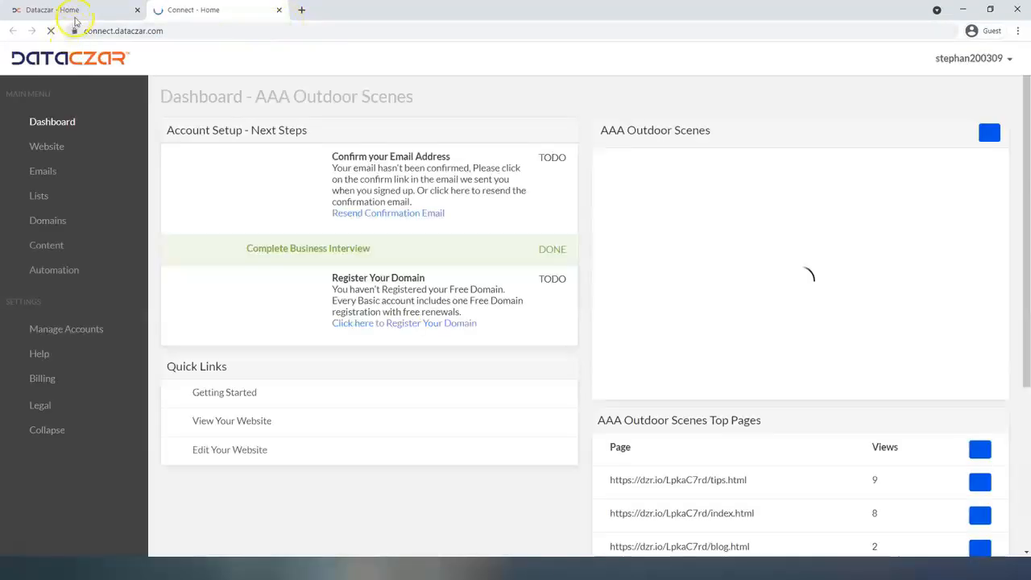
- Close the extra Dataczar home tab, show the dashboard full screen and open the Website section
{"action": "left_click", "coordinate": [137, 9]}
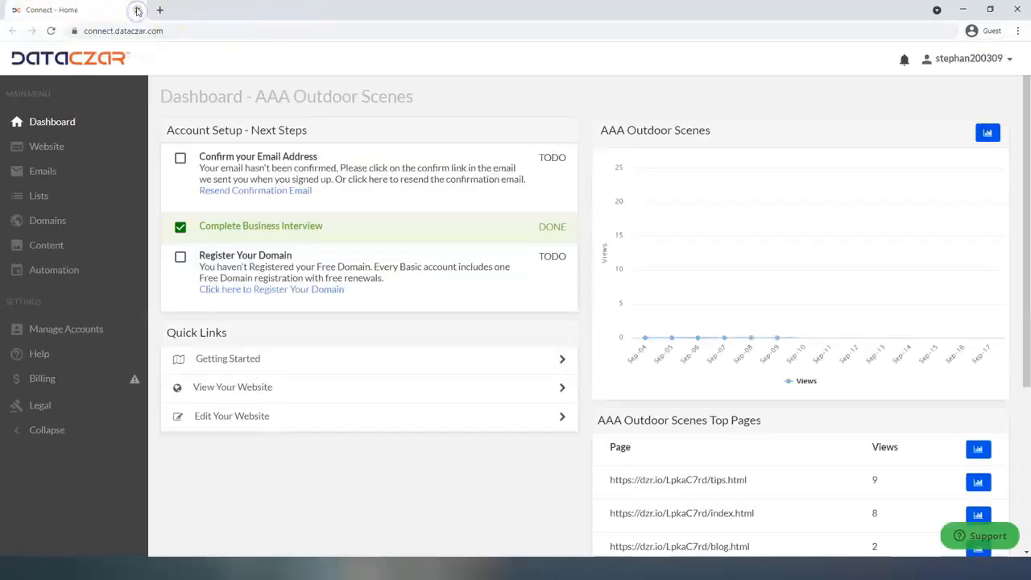
{"action": "key", "text": "F11"}
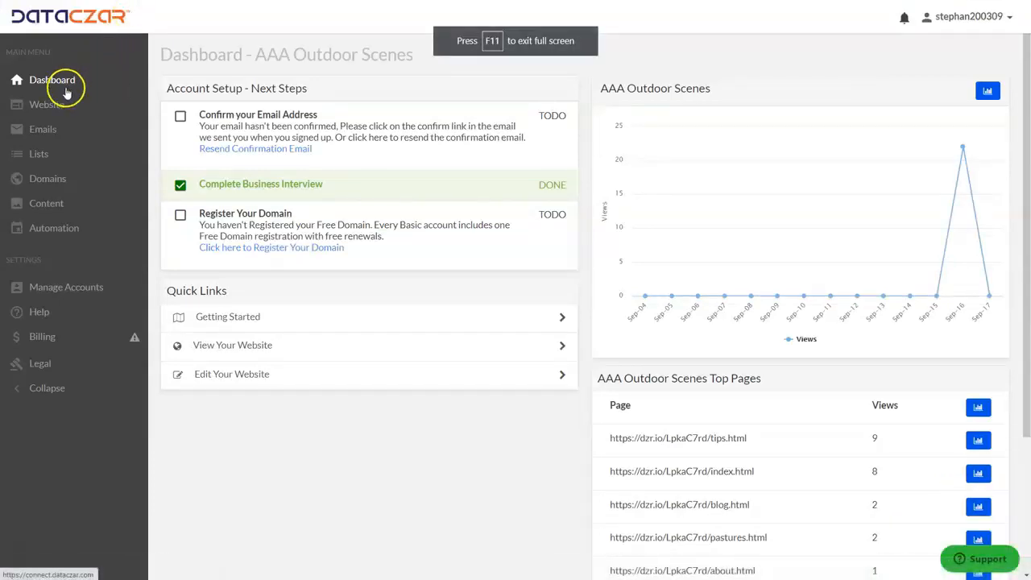
{"action": "left_click", "coordinate": [58, 111]}
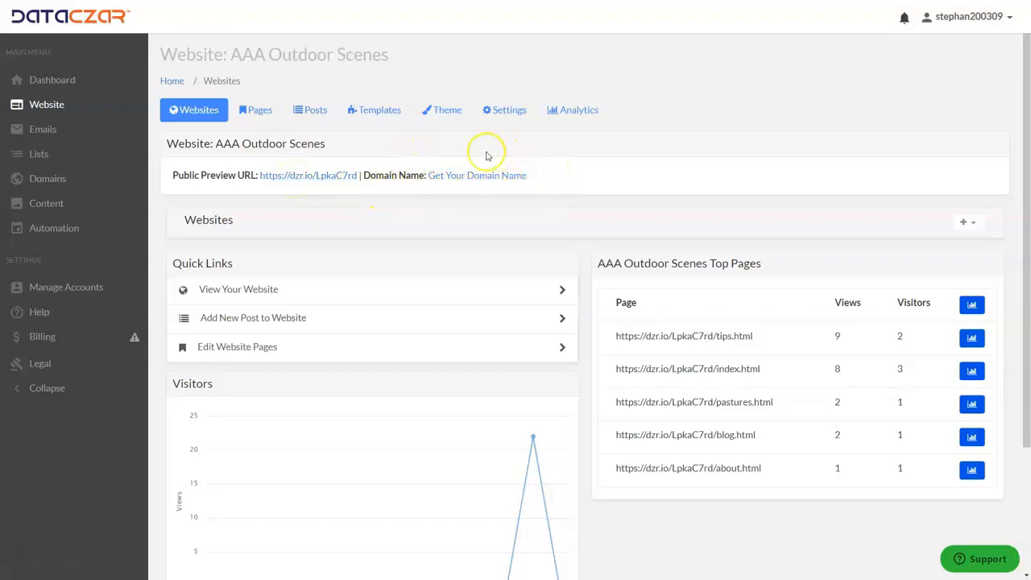
- View the Tips and Home pages on the site's public preview, and return to the website management page
{"action": "left_click", "coordinate": [298, 178]}
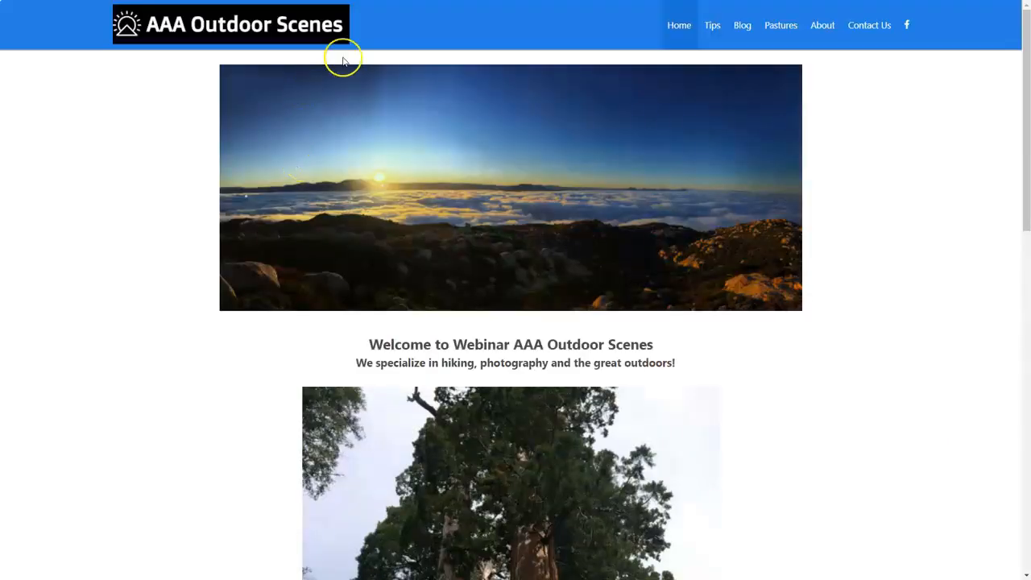
{"action": "left_click", "coordinate": [716, 37]}
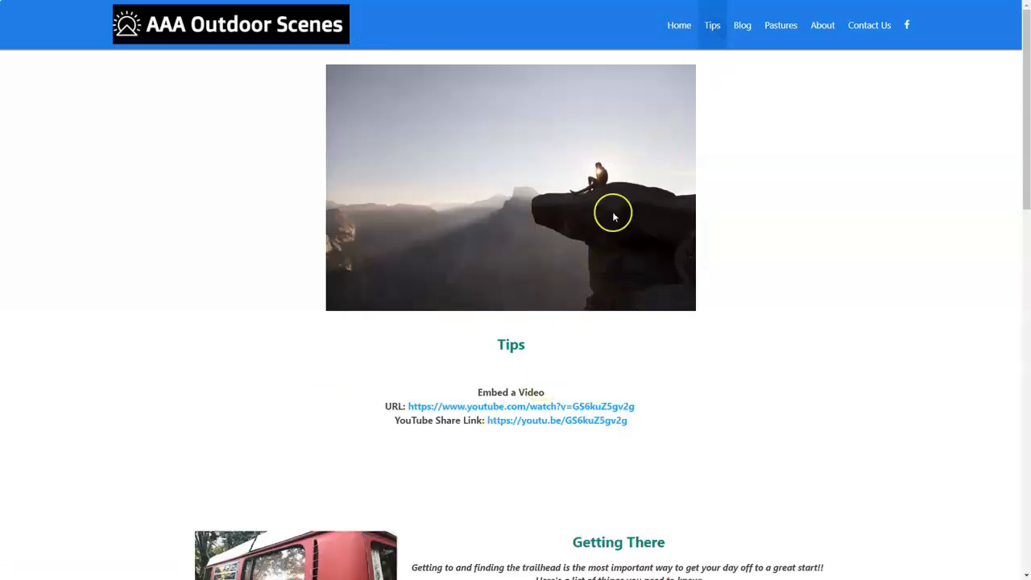
{"action": "left_click", "coordinate": [679, 35]}
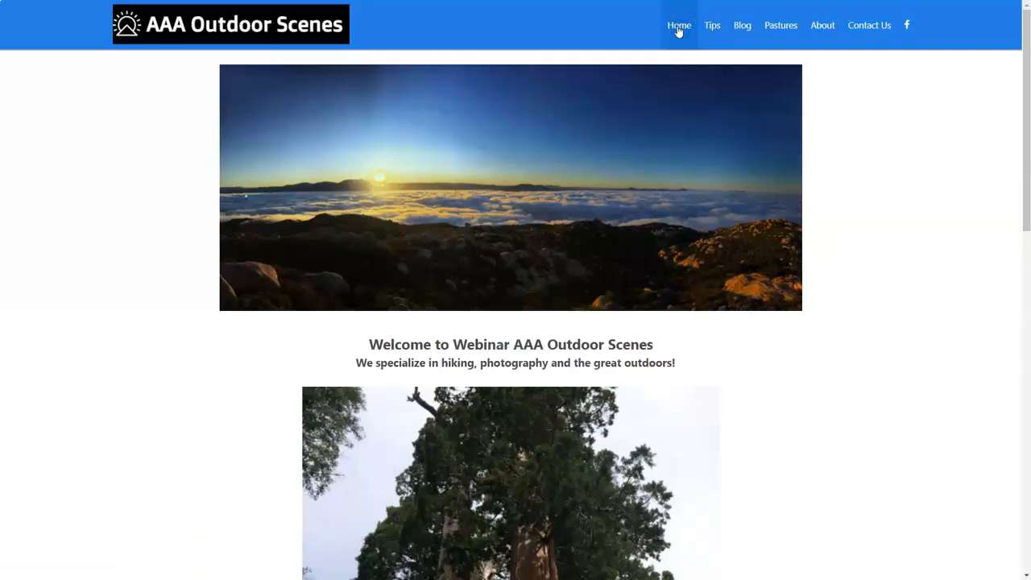
{"action": "key", "text": "ctrl+w"}
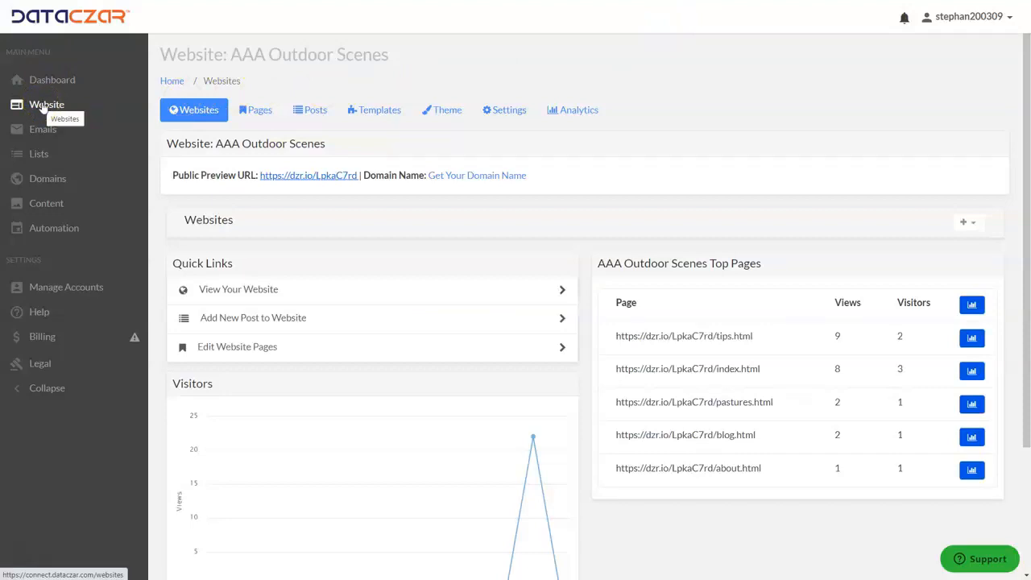
- Open the Tips page of the AAA Outdoor Scenes website for editing and bring up its content editor
{"action": "left_click", "coordinate": [268, 117]}
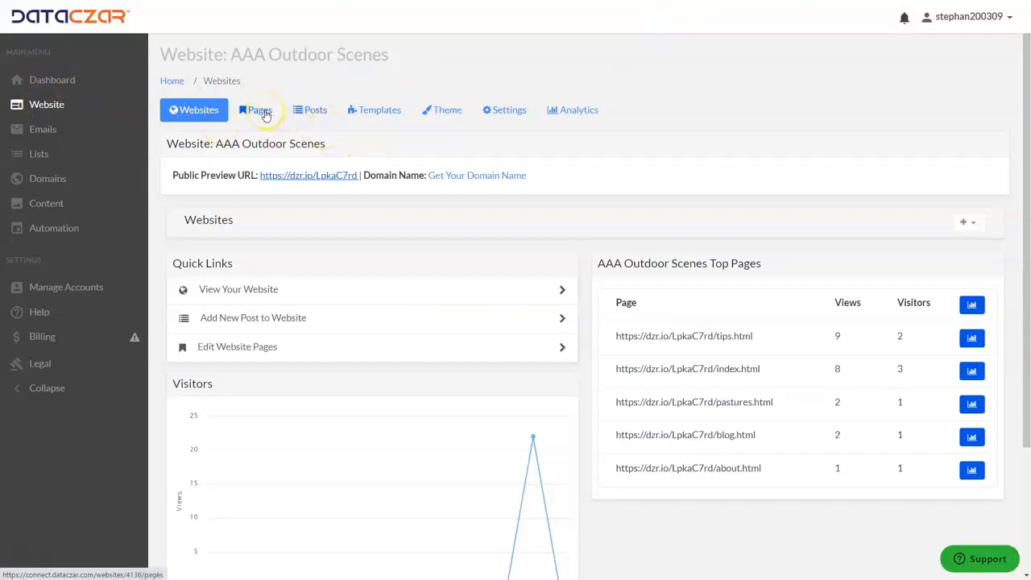
{"action": "left_click", "coordinate": [266, 115]}
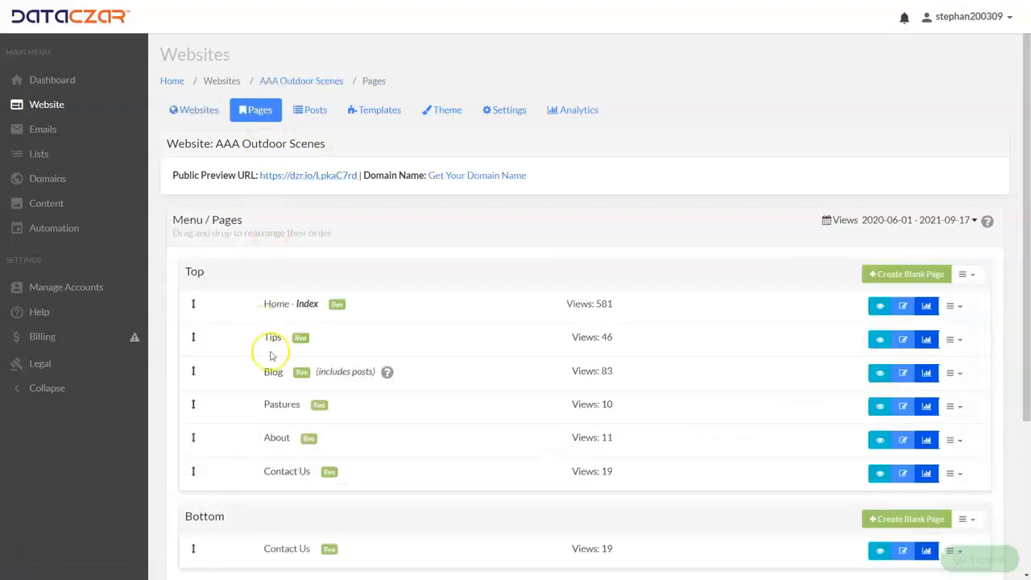
{"action": "left_click", "coordinate": [901, 341]}
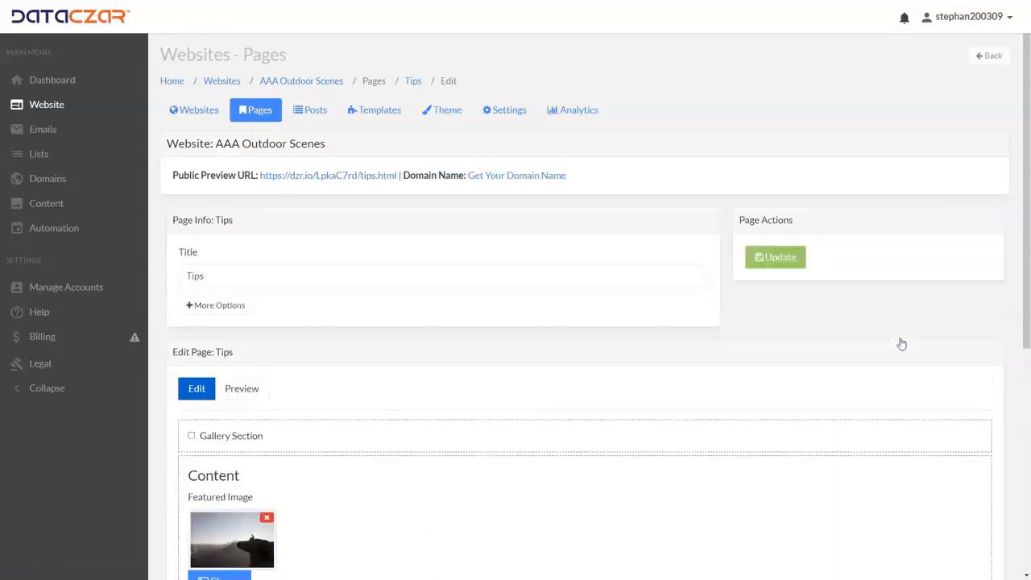
{"action": "scroll", "coordinate": [496, 234], "scroll_direction": "down", "scroll_amount": 5}
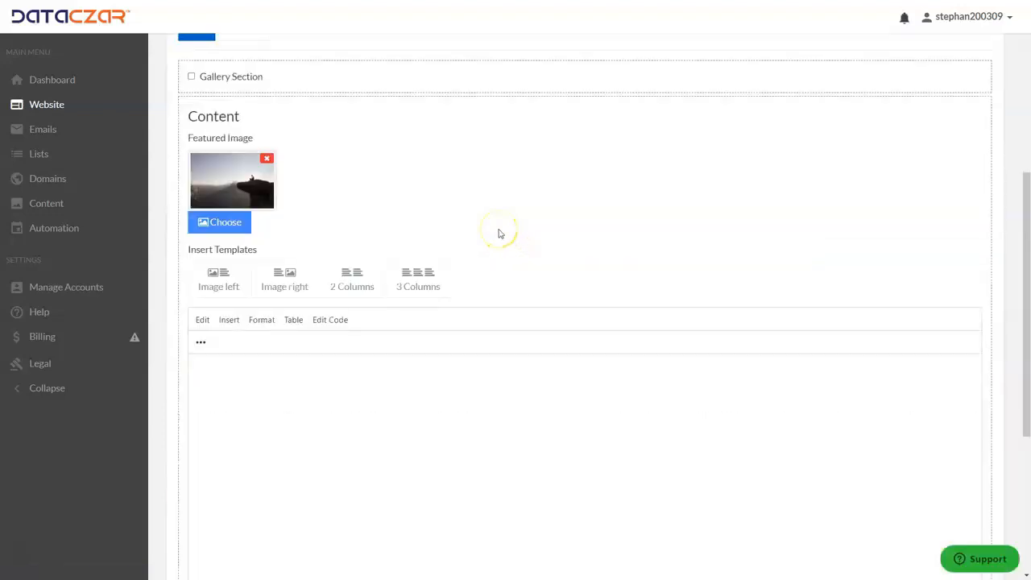
{"action": "scroll", "coordinate": [497, 234], "scroll_direction": "down", "scroll_amount": 1}
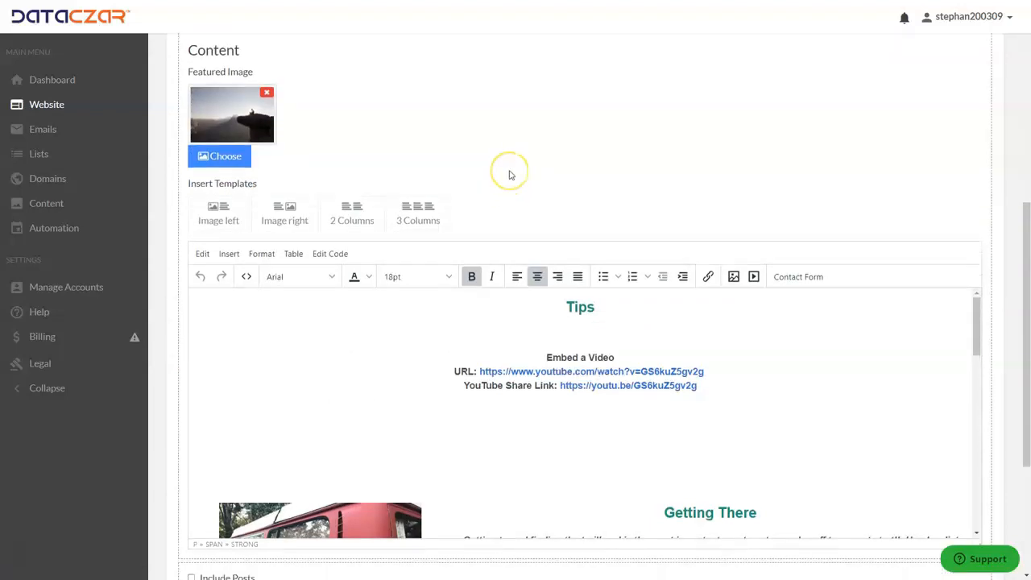
{"action": "scroll", "coordinate": [541, 248], "scroll_direction": "down", "scroll_amount": 2}
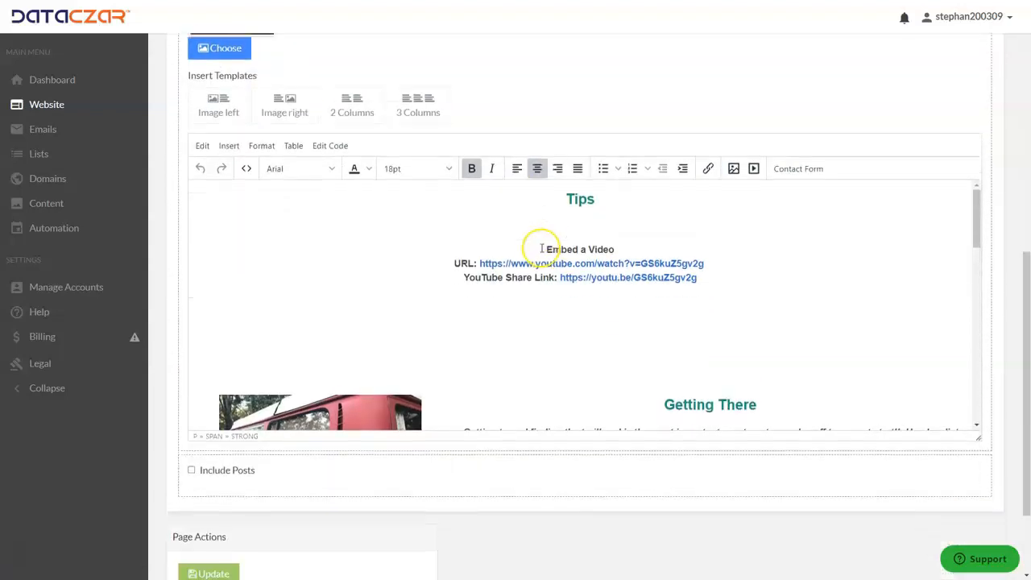
{"action": "scroll", "coordinate": [546, 274], "scroll_direction": "down", "scroll_amount": 5}
{"action": "scroll", "coordinate": [548, 279], "scroll_direction": "up", "scroll_amount": 5}
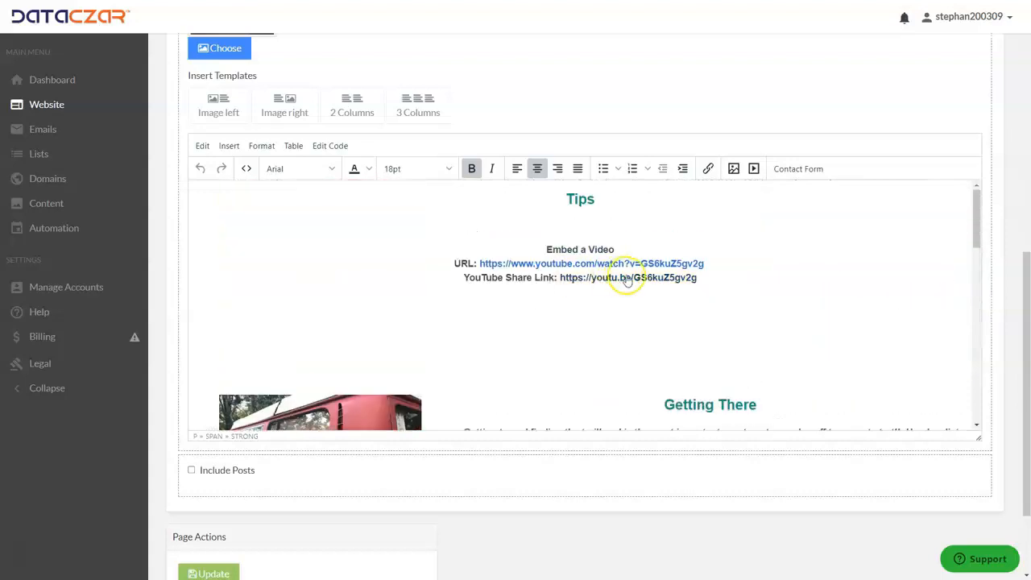
- Copy the full YouTube watch URL listed under "Embed a Video" in the Tips content
{"action": "left_click", "coordinate": [715, 264]}
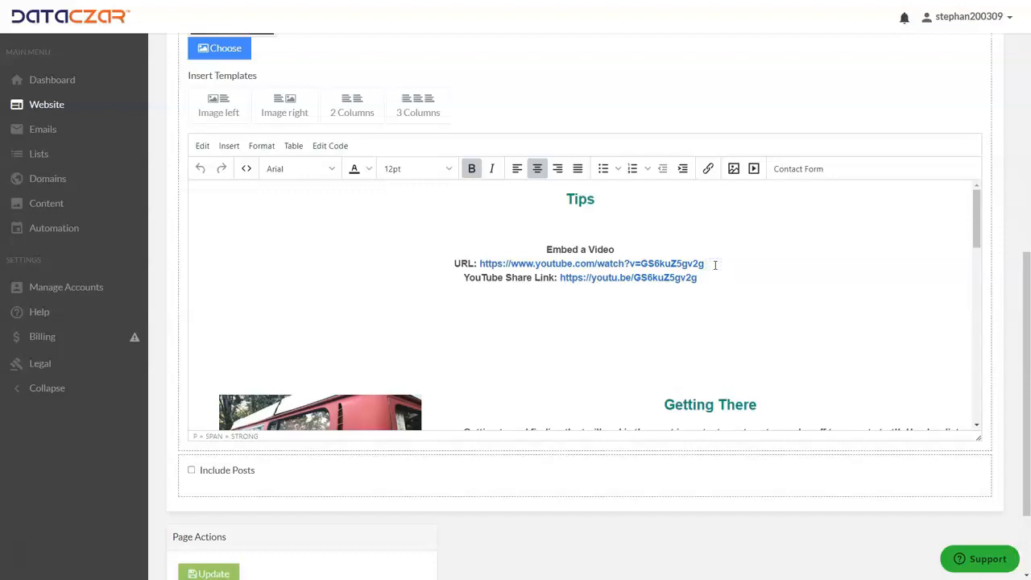
{"action": "double_click", "coordinate": [684, 265]}
{"action": "left_click_drag", "start_coordinate": [681, 266], "coordinate": [476, 265]}
{"action": "key", "text": "ctrl+c"}
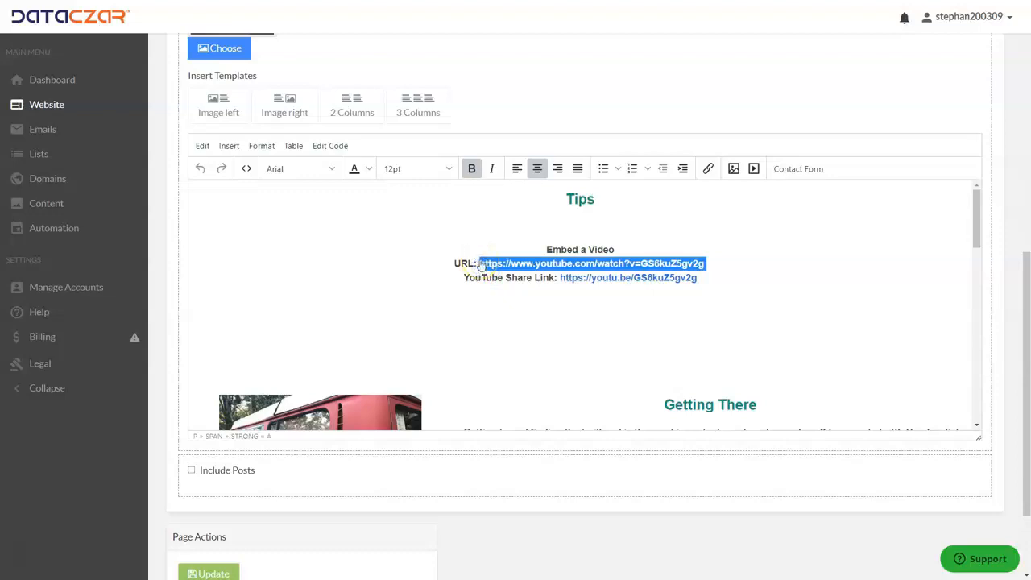
{"action": "left_click", "coordinate": [713, 234]}
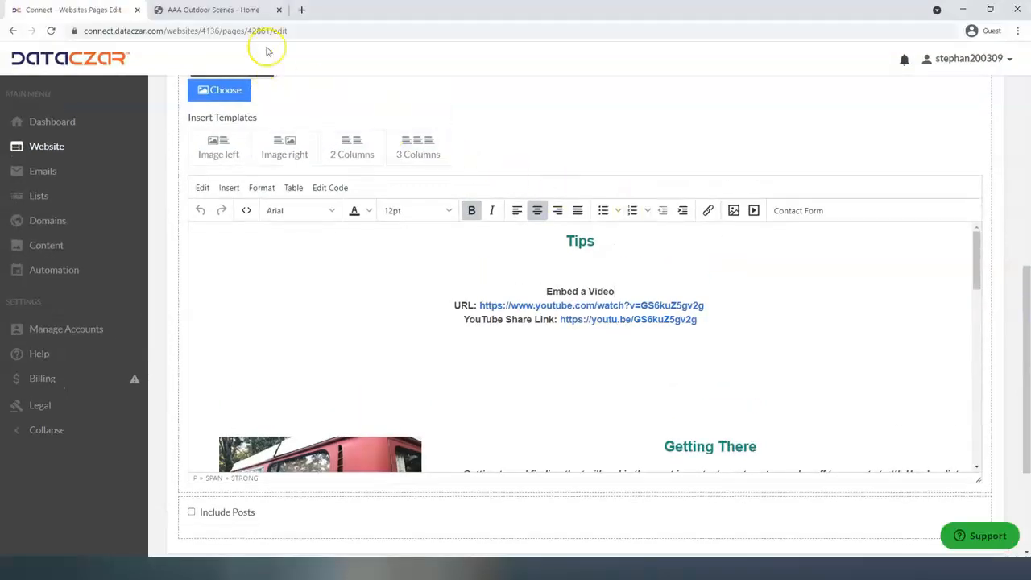
- Open the copied YouTube watch URL in a new browser tab and dismiss the YouTube TV offer
{"action": "left_click", "coordinate": [302, 11]}
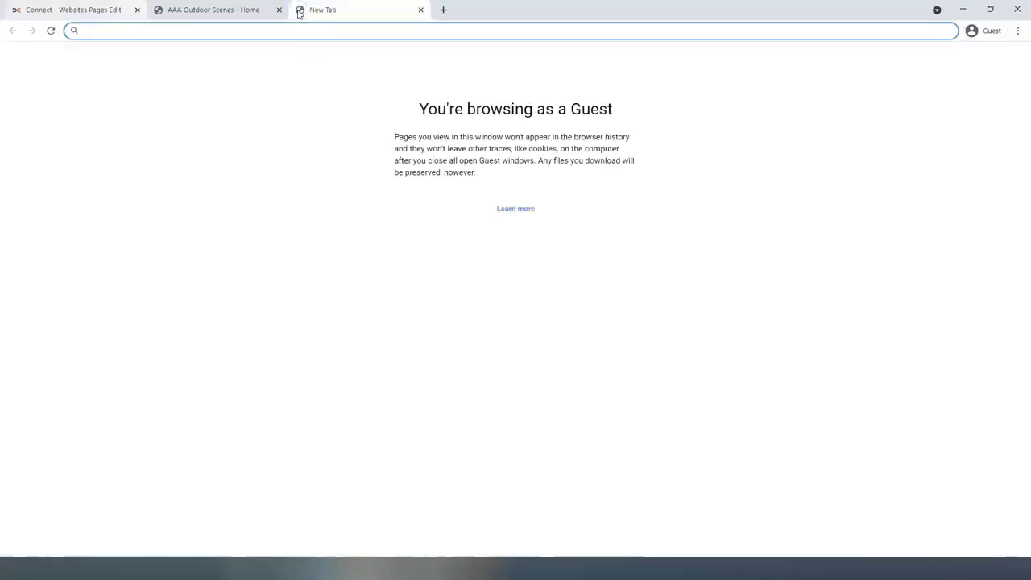
{"action": "key", "text": "ctrl+v"}
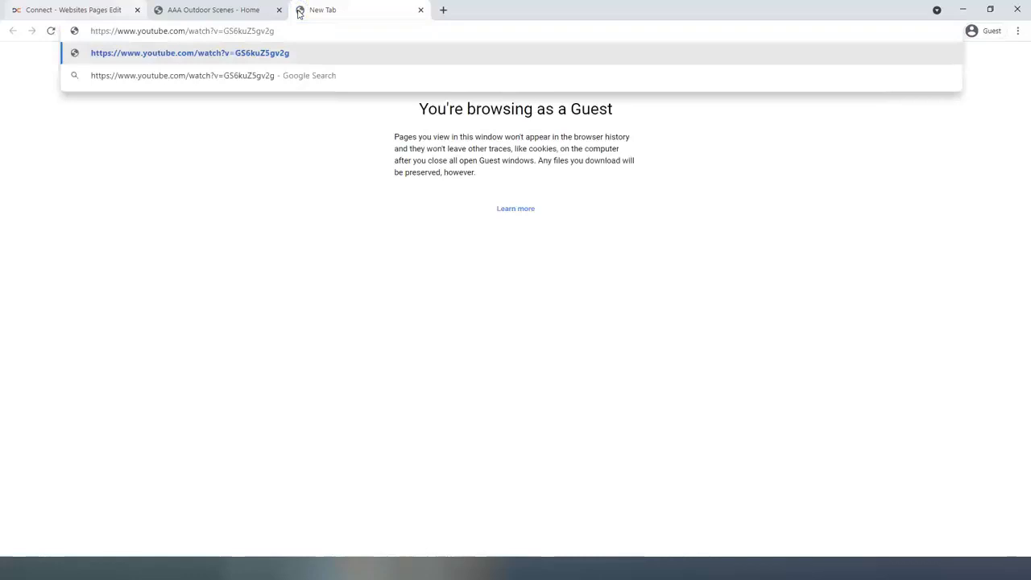
{"action": "key", "text": "Return"}
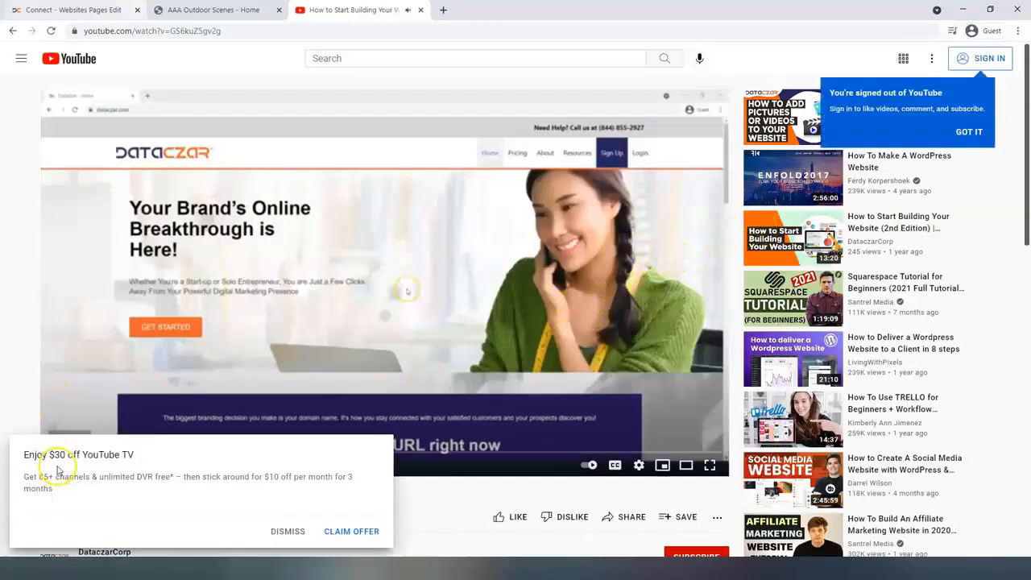
{"action": "left_click", "coordinate": [287, 531]}
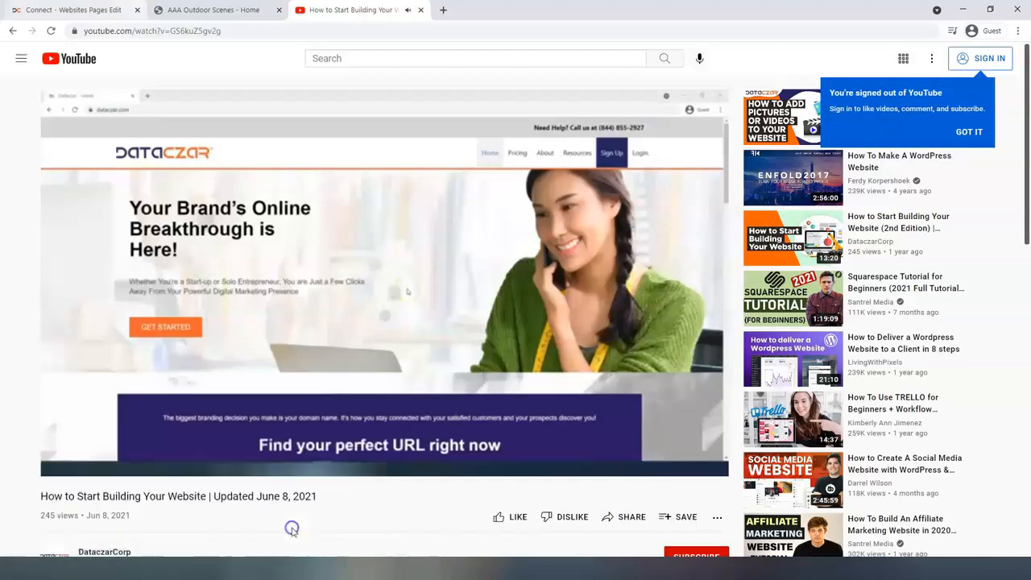
- Pause the YouTube video, skip ahead to about 1:46, play it briefly and pause it again
{"action": "left_click", "coordinate": [61, 465]}
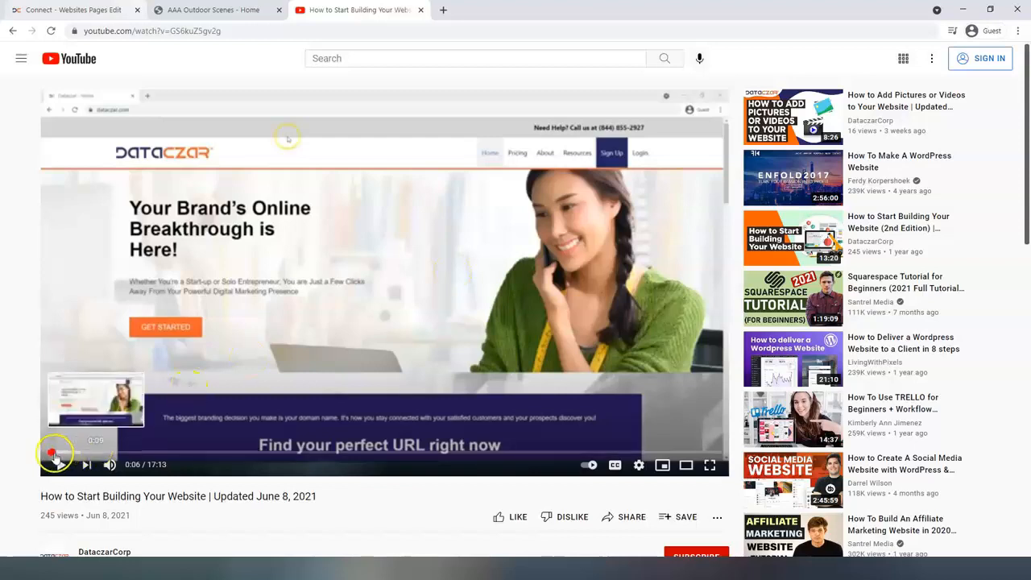
{"action": "left_click_drag", "start_coordinate": [80, 452], "coordinate": [117, 456]}
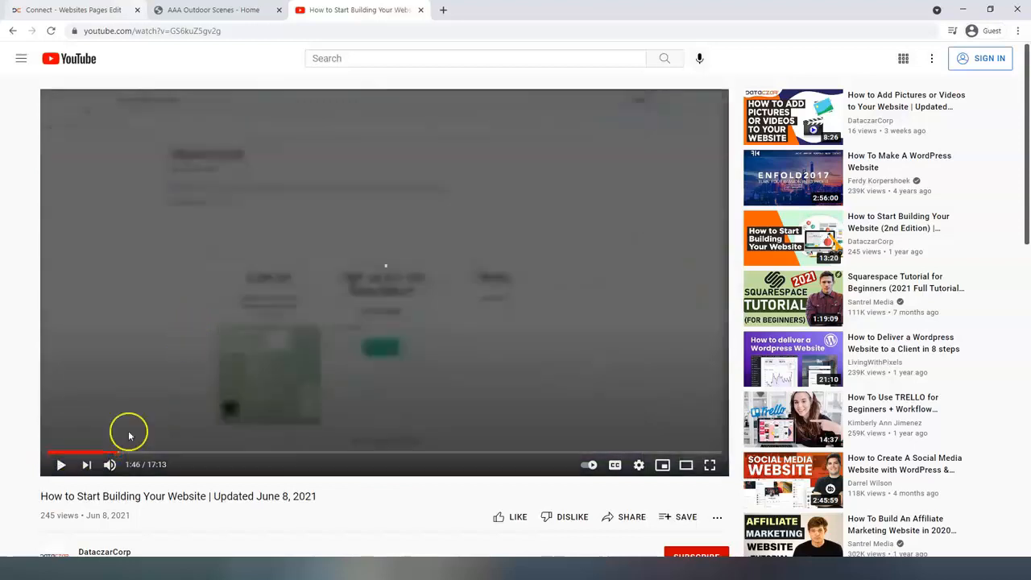
{"action": "left_click", "coordinate": [59, 468]}
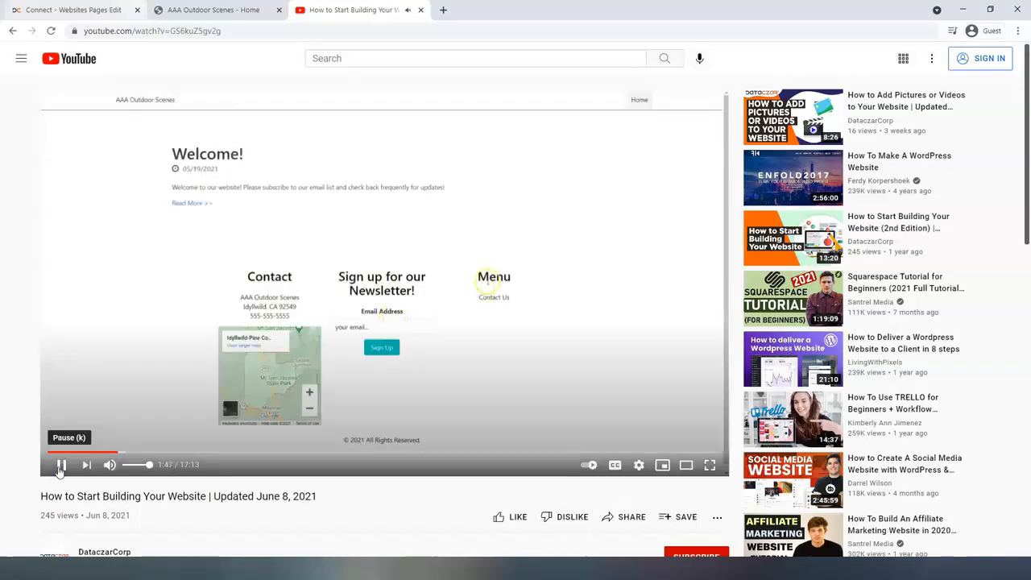
{"action": "left_click", "coordinate": [59, 468]}
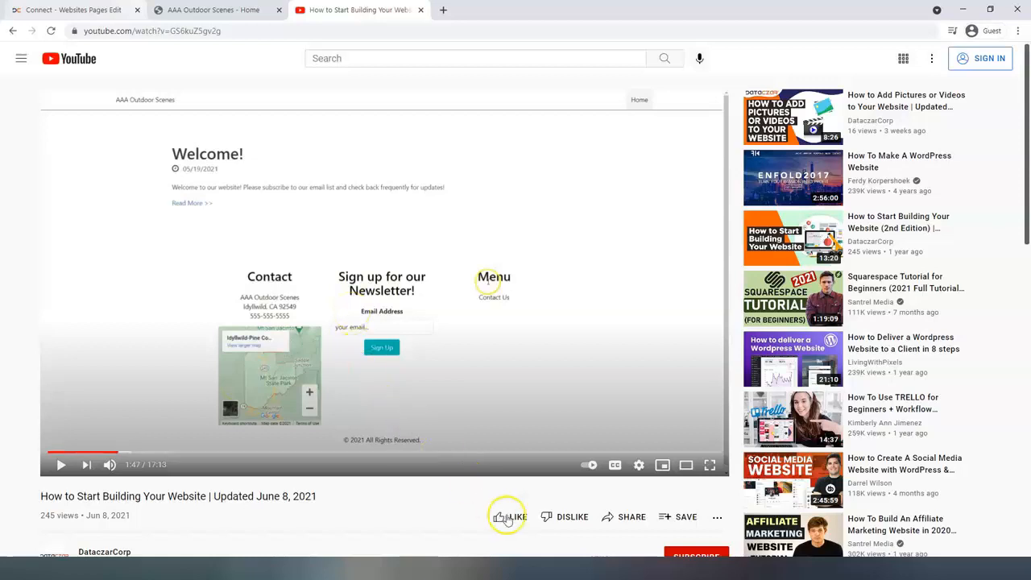
- Copy the video's share link from YouTube and close the video tab to return to the page editor
{"action": "left_click", "coordinate": [632, 520]}
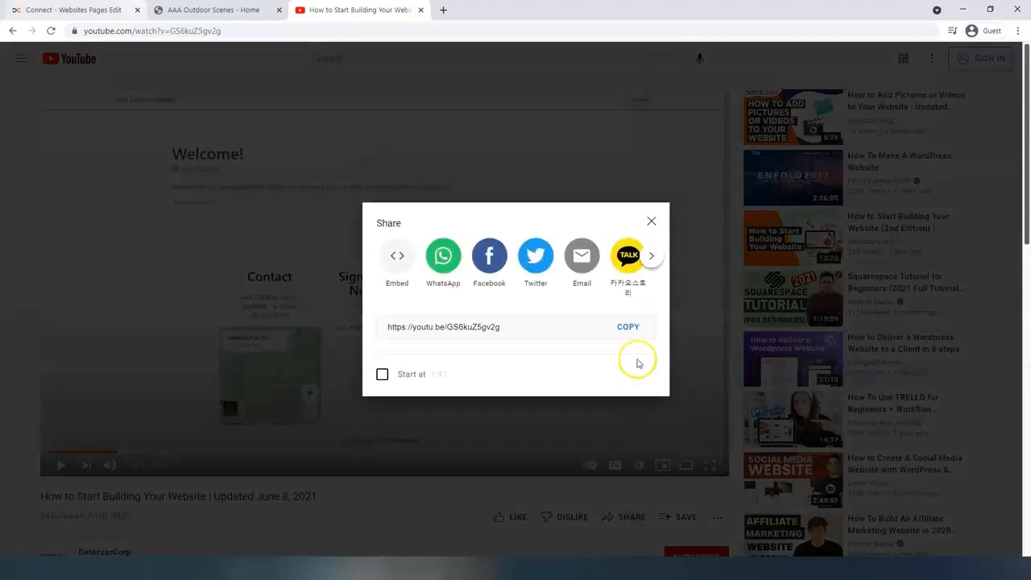
{"action": "left_click", "coordinate": [628, 330]}
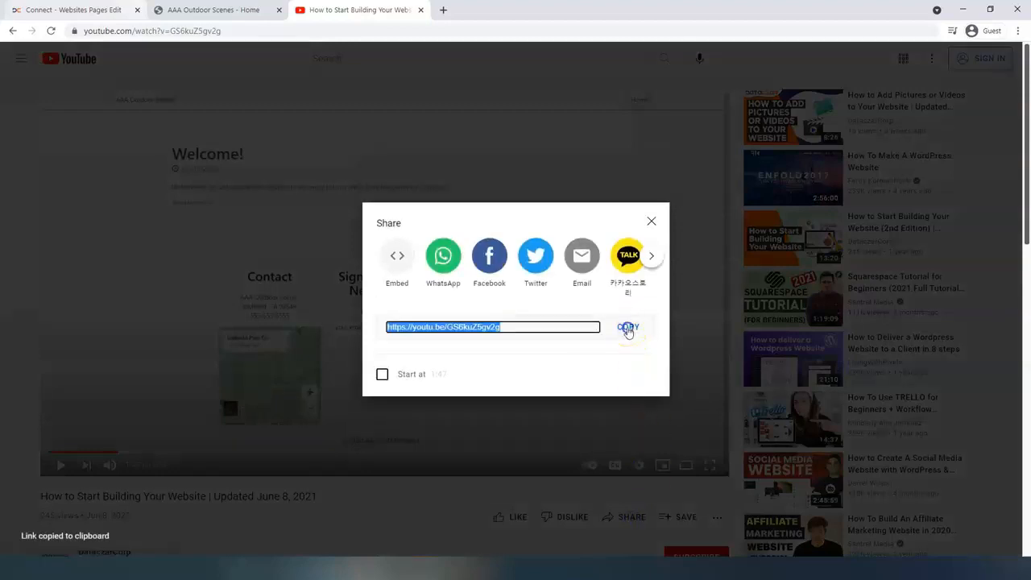
{"action": "left_click", "coordinate": [651, 222]}
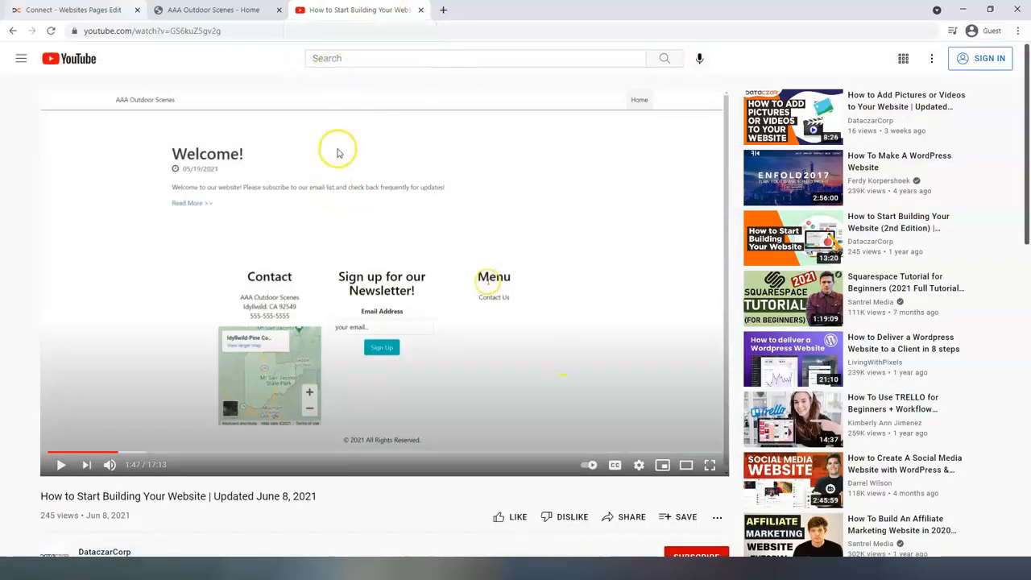
{"action": "left_click", "coordinate": [420, 11]}
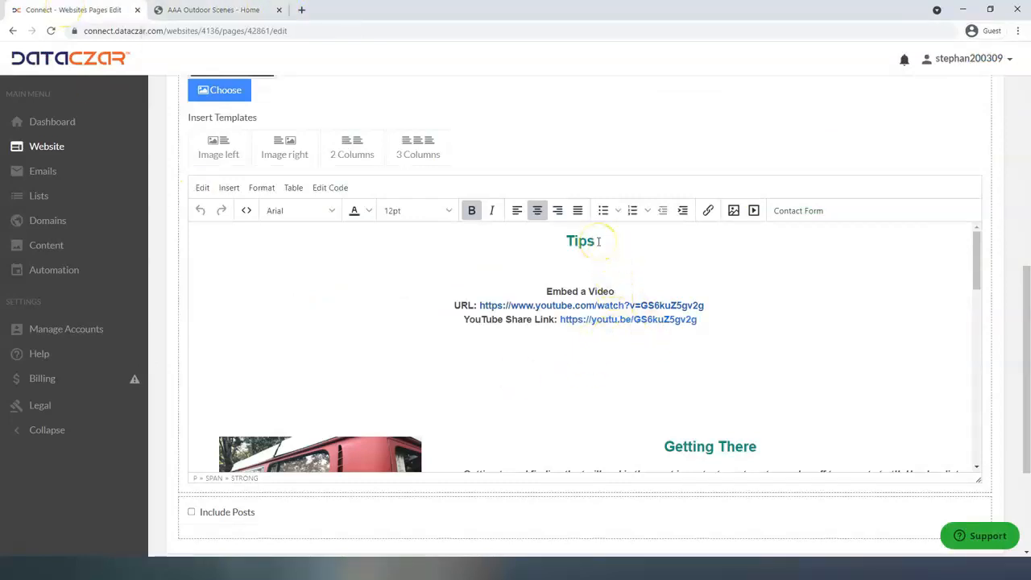
{"action": "key", "text": "Return"}
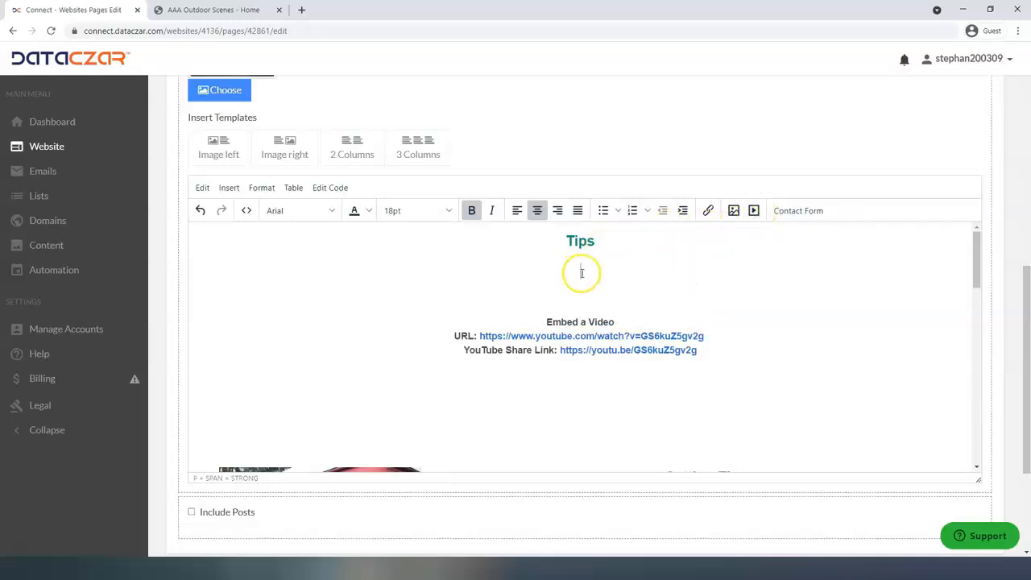
{"action": "left_click", "coordinate": [735, 212]}
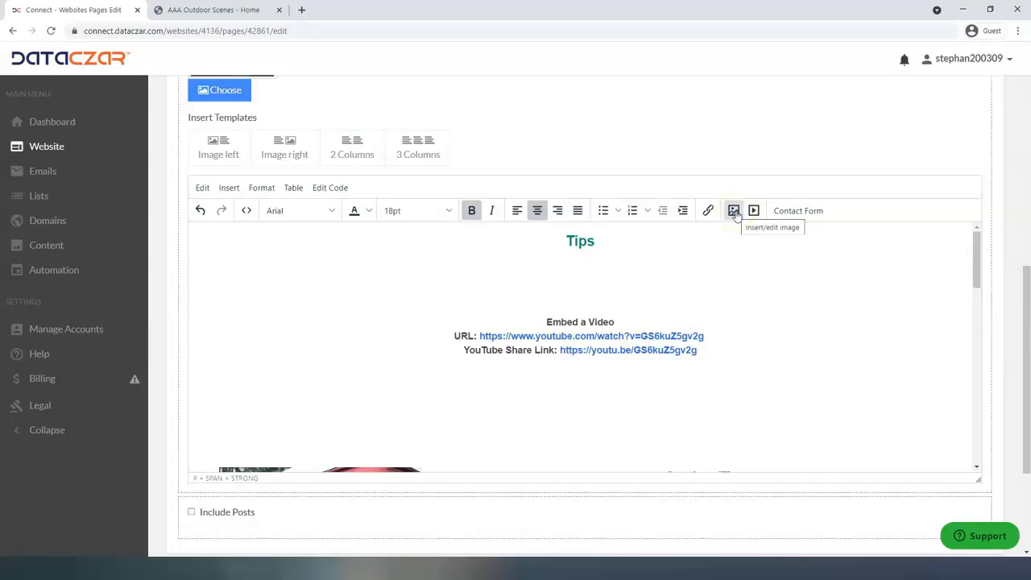
{"action": "left_click", "coordinate": [753, 210]}
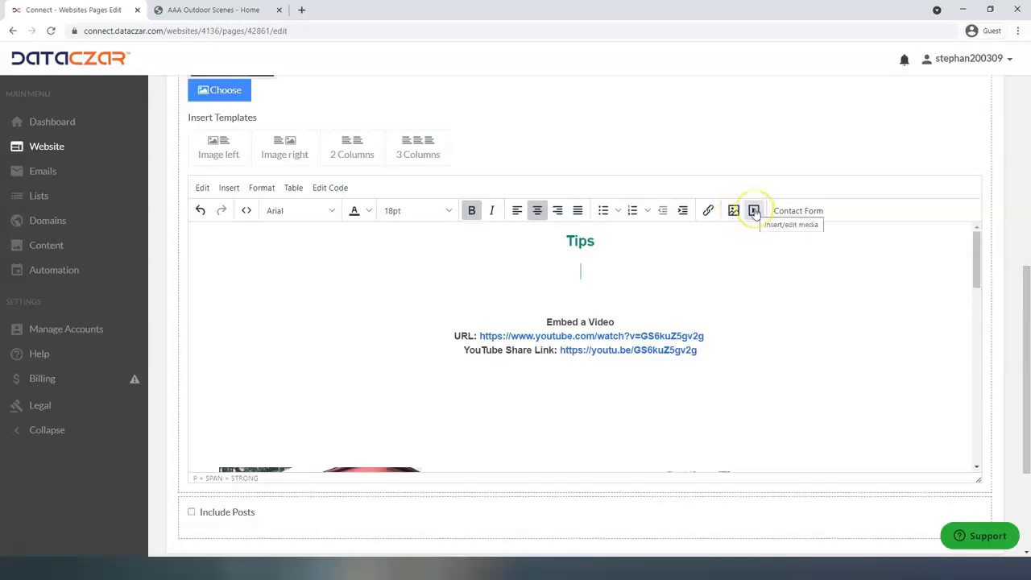
{"action": "left_click", "coordinate": [755, 211]}
{"action": "left_click", "coordinate": [505, 286]}
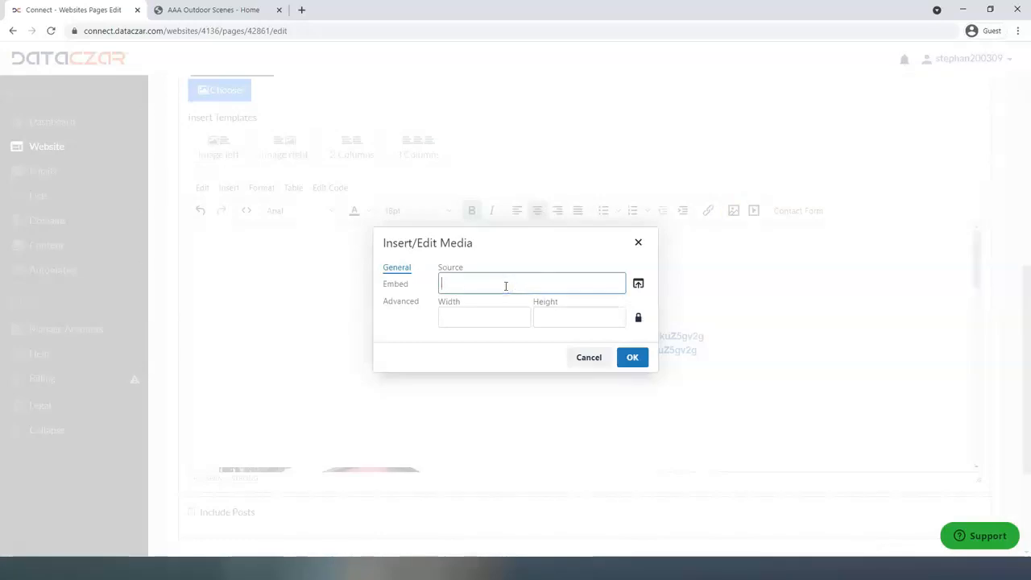
{"action": "key", "text": "ctrl+v"}
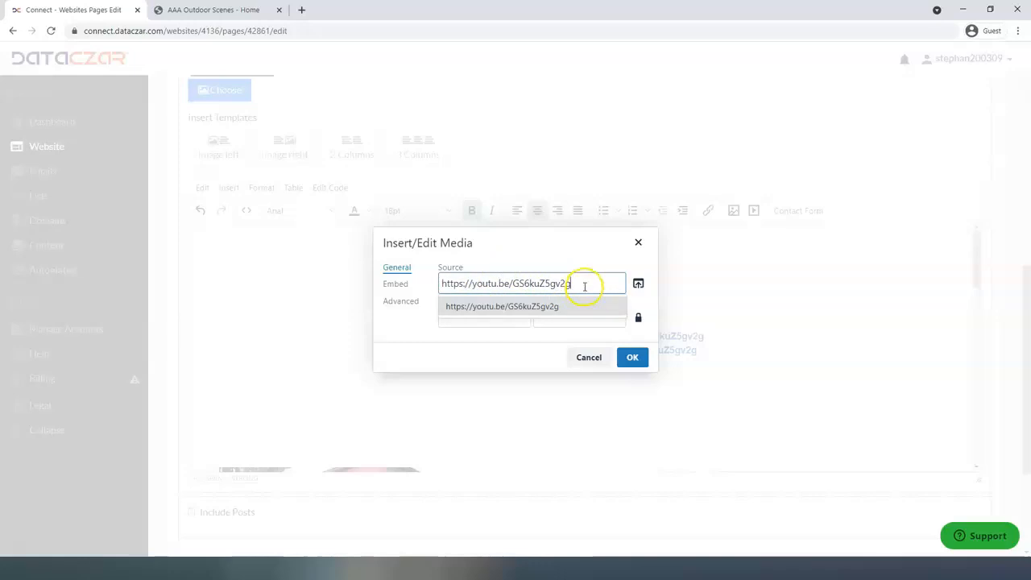
{"action": "left_click", "coordinate": [627, 362]}
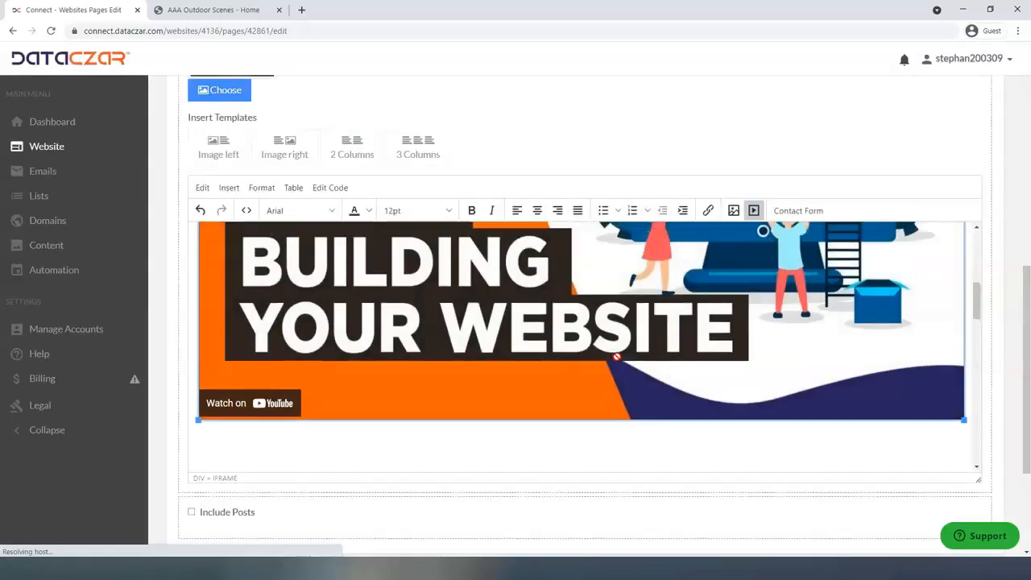
- Remove one blank line between the Tips heading and the embedded video
{"action": "scroll", "coordinate": [616, 356], "scroll_direction": "up", "scroll_amount": 2}
{"action": "left_click", "coordinate": [616, 249]}
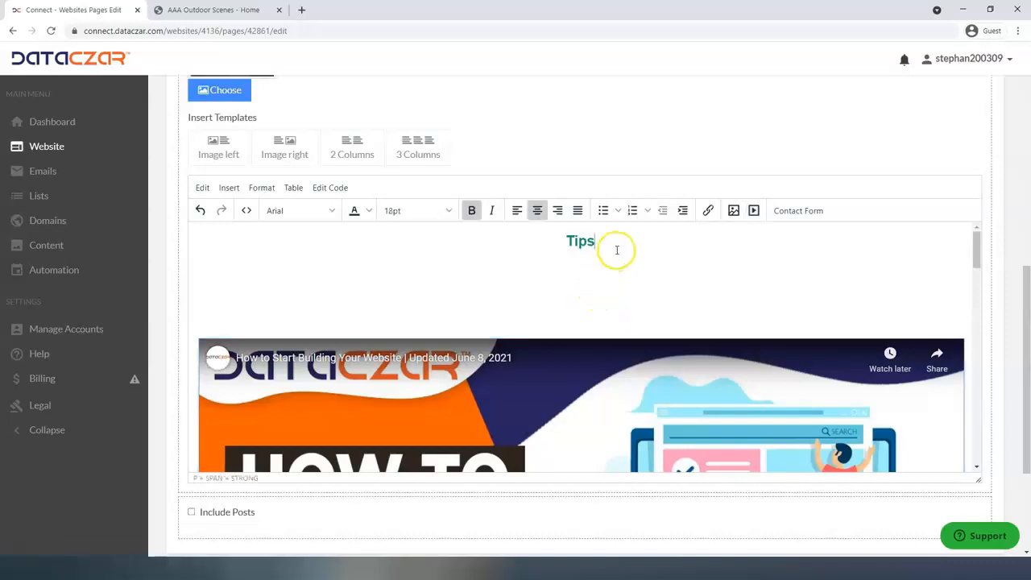
{"action": "key", "text": "Delete"}
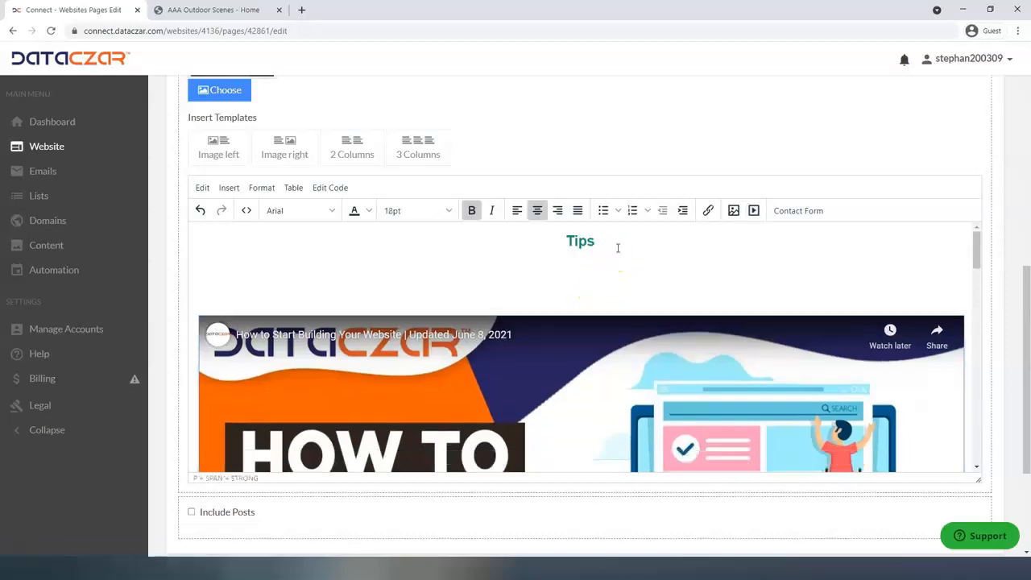
- Delete the Embed a Video text with its two YouTube links below the video, along with the surplus blank lines above Getting There
{"action": "scroll", "coordinate": [612, 257], "scroll_direction": "down", "scroll_amount": 5}
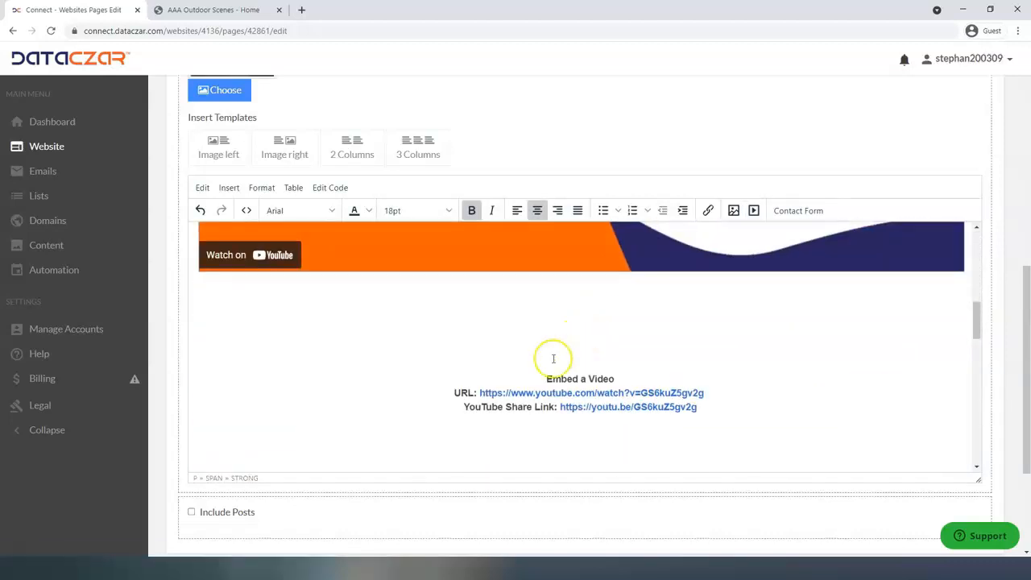
{"action": "left_click_drag", "start_coordinate": [529, 377], "coordinate": [775, 427]}
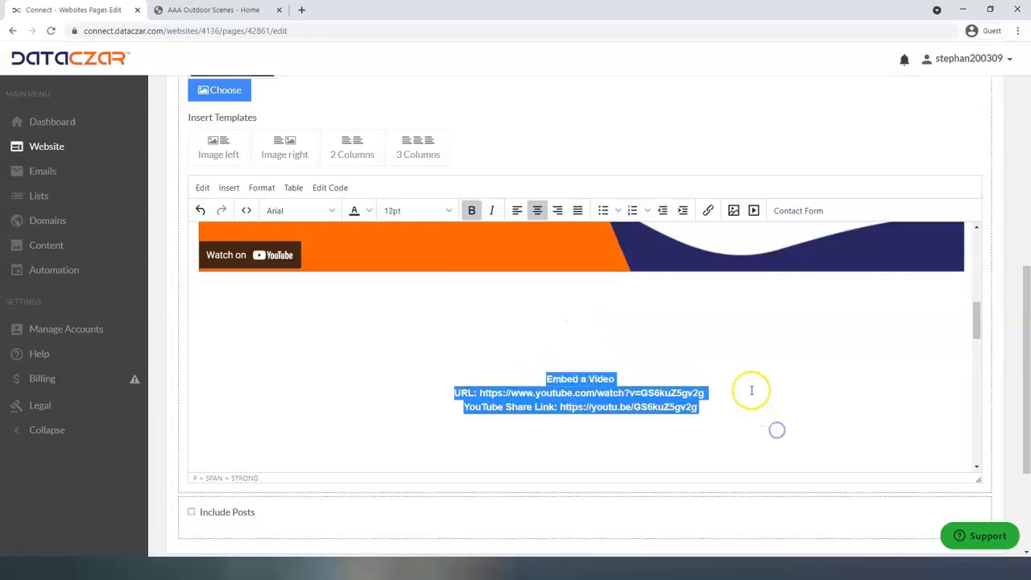
{"action": "key", "text": "Delete"}
{"action": "key", "text": "Delete"}
{"action": "key", "text": "Delete"}
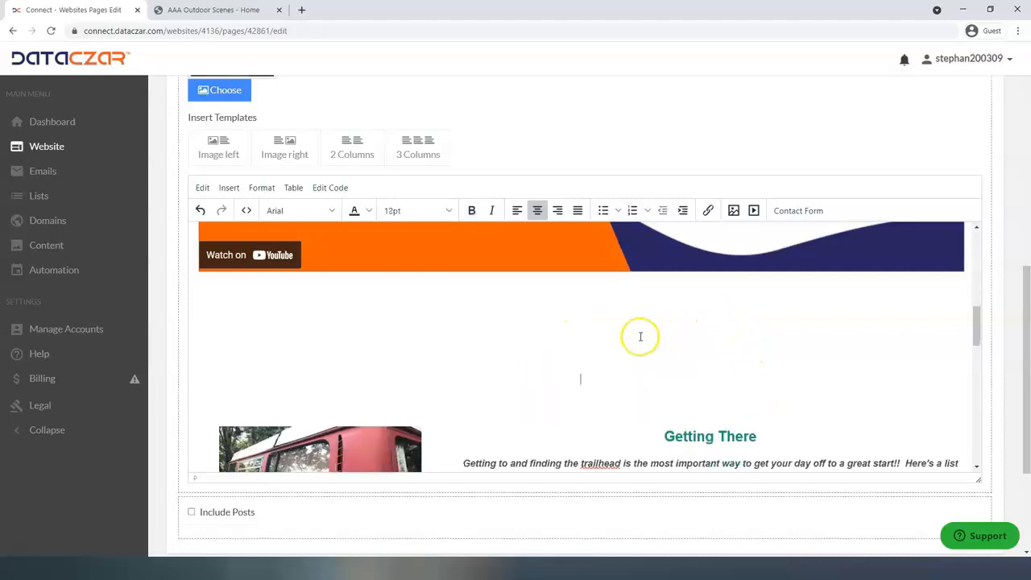
{"action": "left_click", "coordinate": [603, 318]}
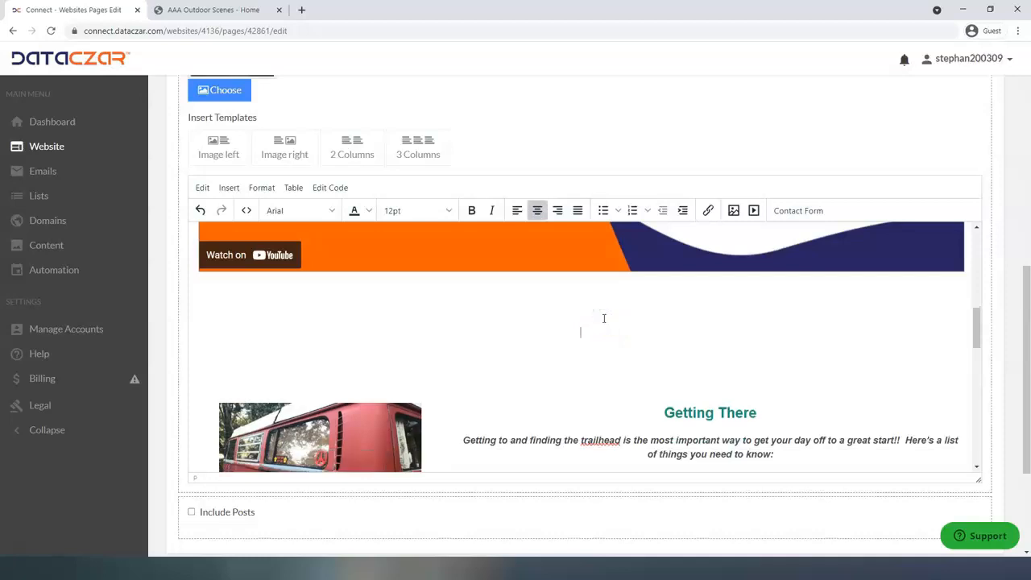
{"action": "key", "text": "Delete"}
{"action": "key", "text": "Delete"}
- Review the edited content from the Tips heading to the Off the cuff section and update the page
{"action": "scroll", "coordinate": [603, 318], "scroll_direction": "up", "scroll_amount": 5}
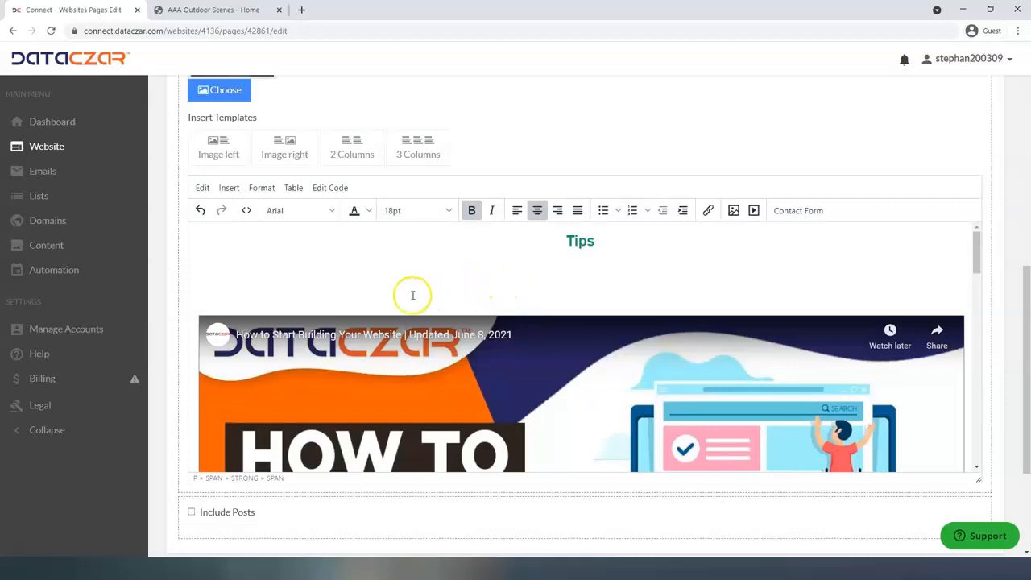
{"action": "scroll", "coordinate": [425, 293], "scroll_direction": "down", "scroll_amount": 15}
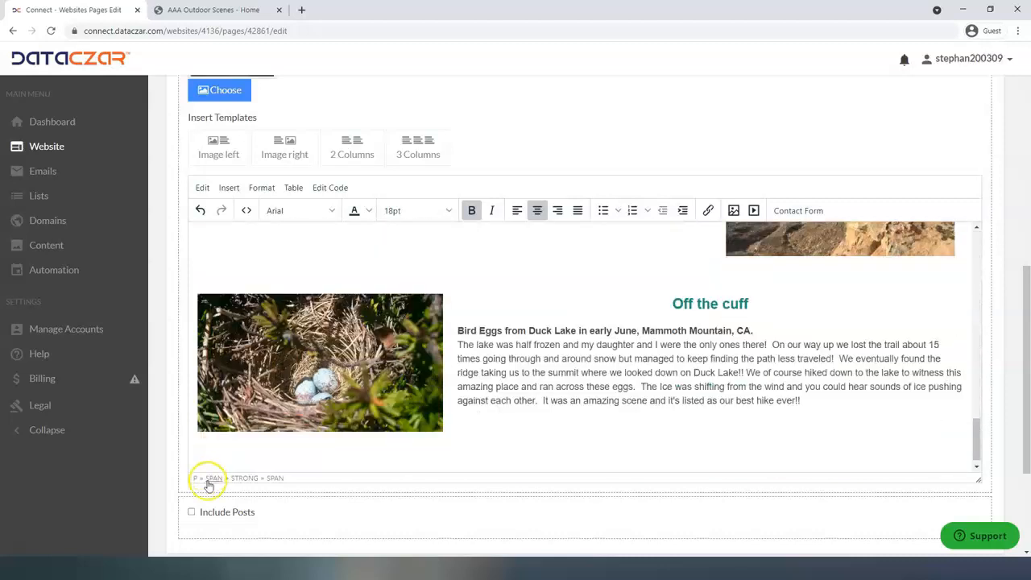
{"action": "scroll", "coordinate": [208, 483], "scroll_direction": "down", "scroll_amount": 3}
{"action": "left_click", "coordinate": [222, 433]}
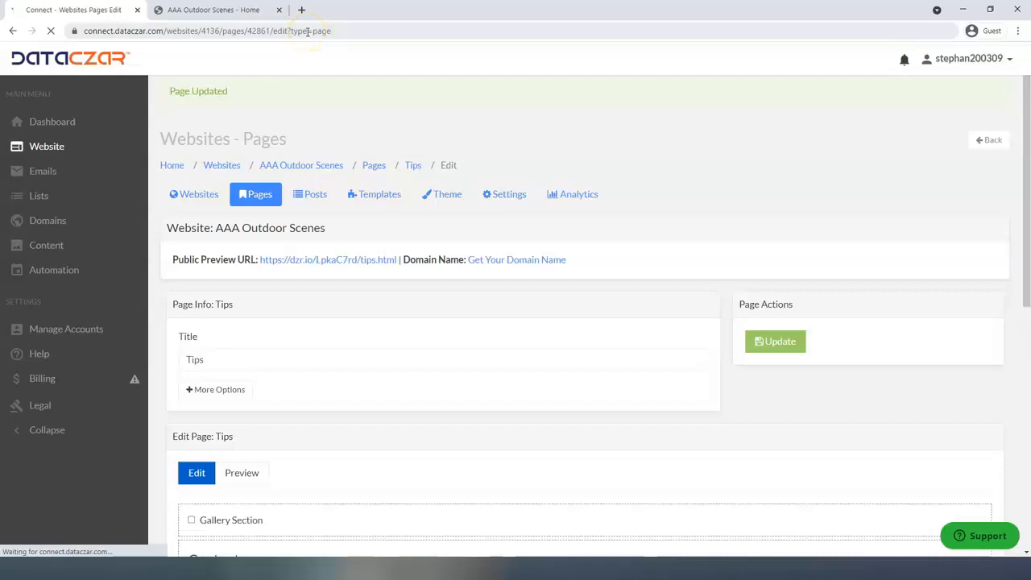
- Show the browser in full screen, switch to the AAA Outdoor Scenes website and open its Tips page
{"action": "key", "text": "F11"}
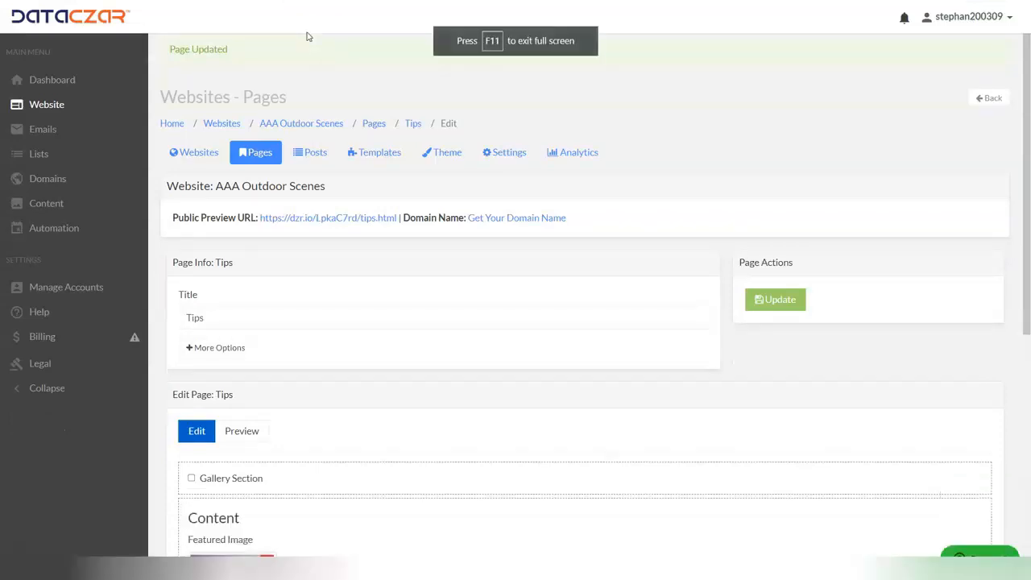
{"action": "key", "text": "ctrl+Tab"}
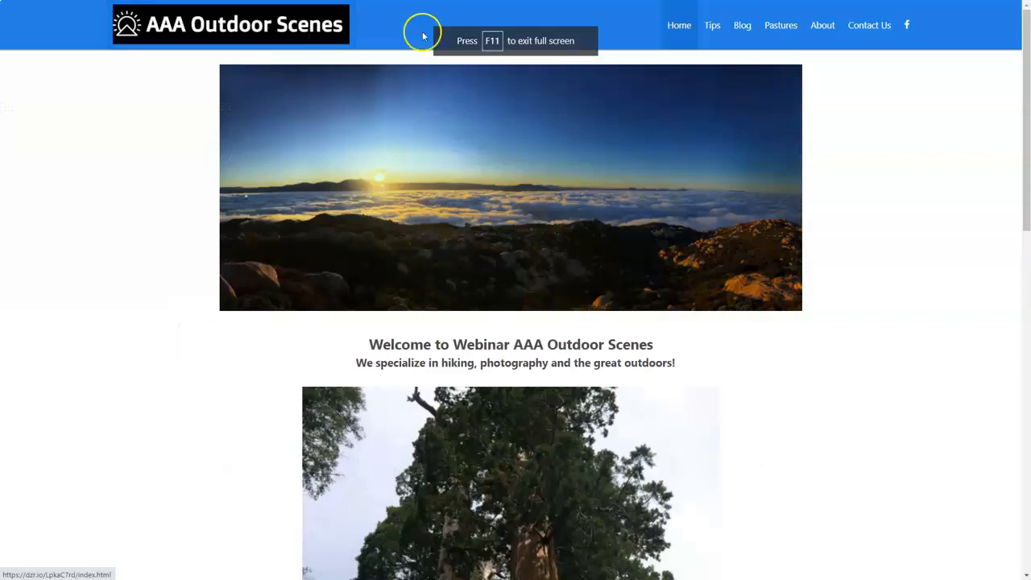
{"action": "left_click", "coordinate": [680, 30]}
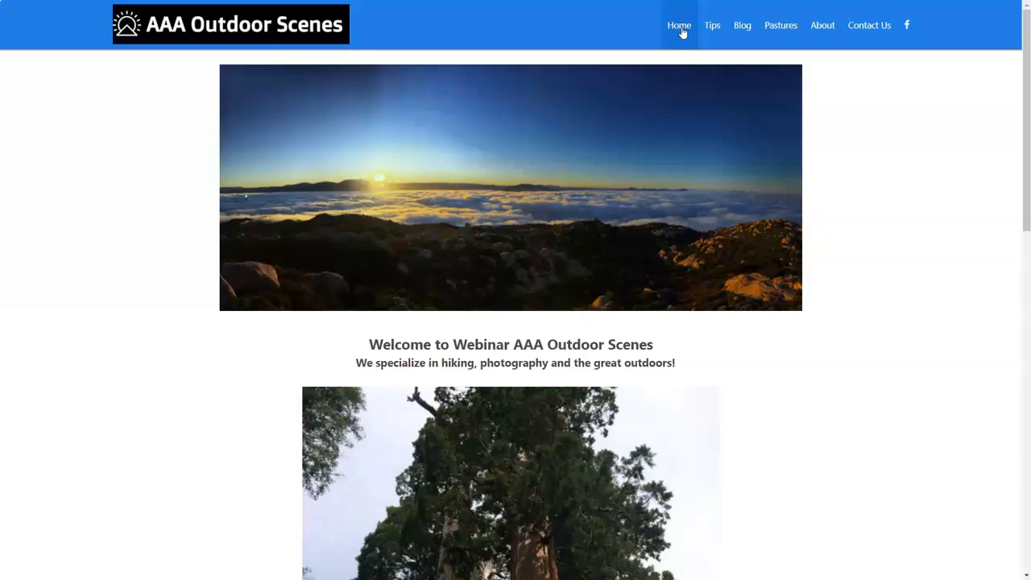
{"action": "left_click", "coordinate": [715, 26]}
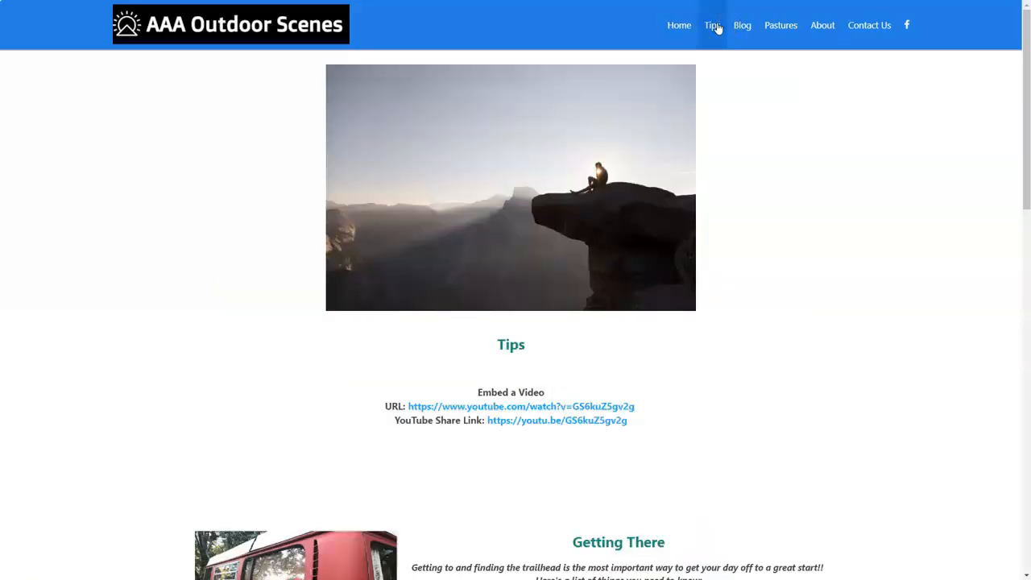